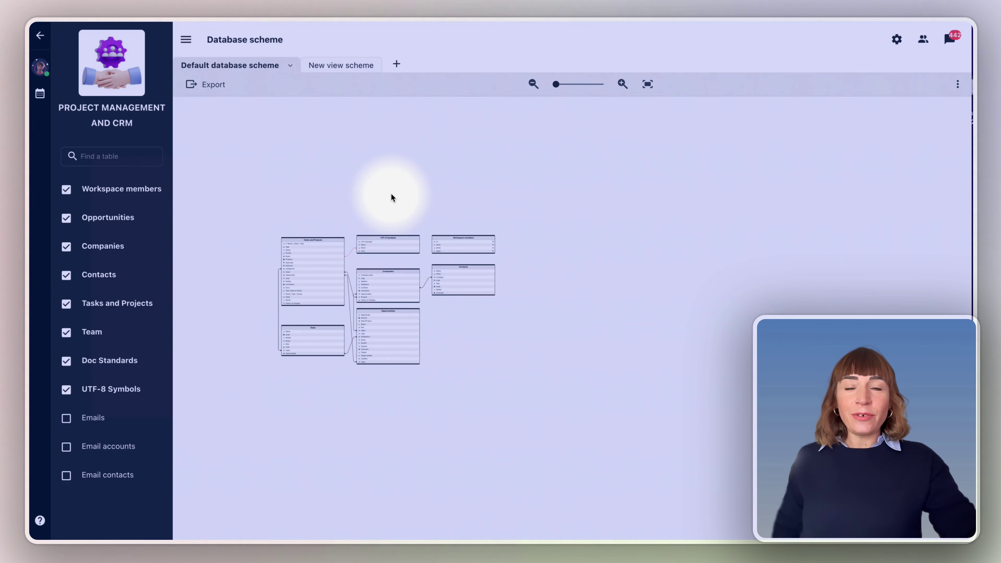
# - Hide the Workspace members, Opportunities, Companies and Contacts tables from the default database scheme
pyautogui.click(375, 184)
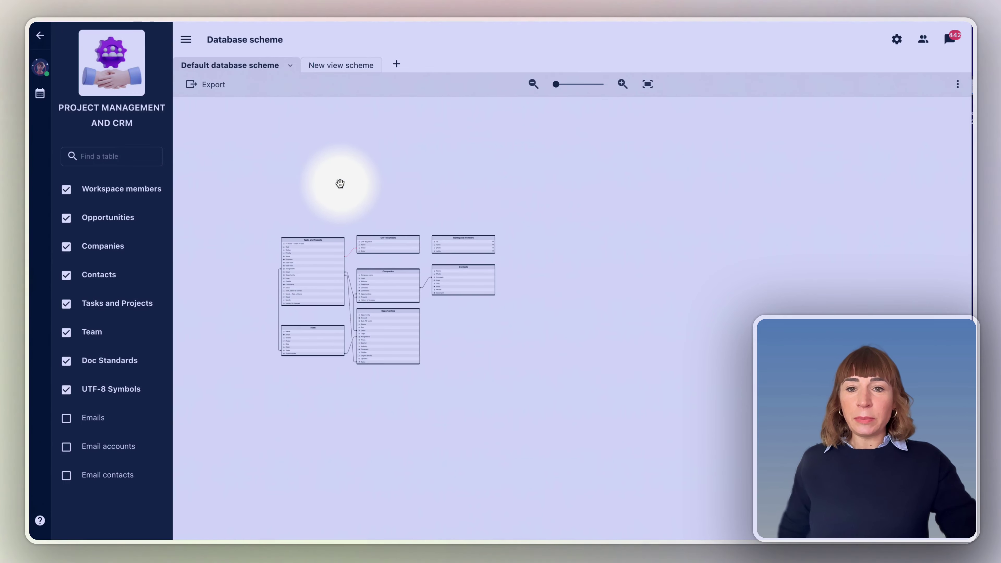
pyautogui.moveTo(340, 183); pyautogui.dragTo(524, 88)
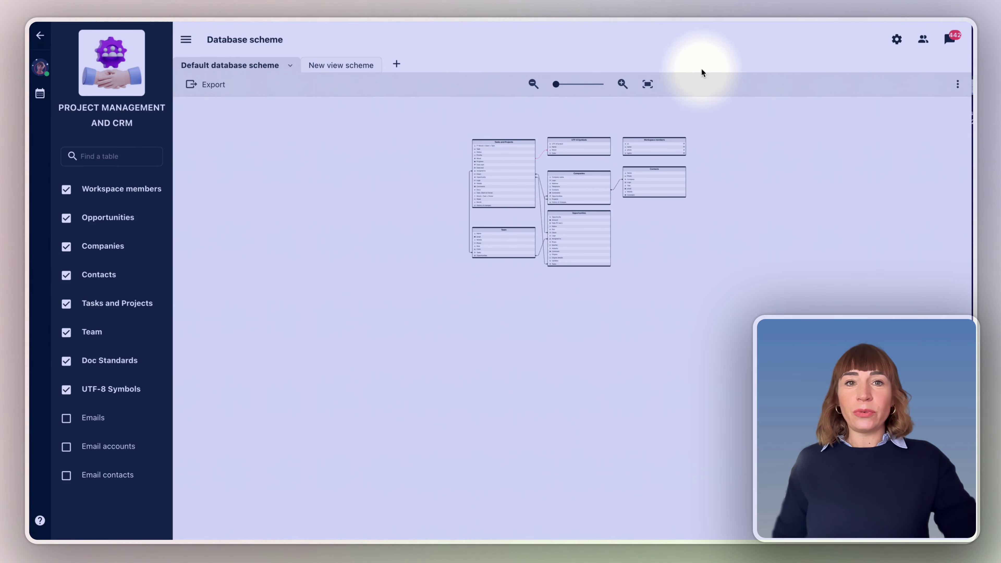
pyautogui.click(67, 190)
pyautogui.click(67, 218)
pyautogui.click(67, 247)
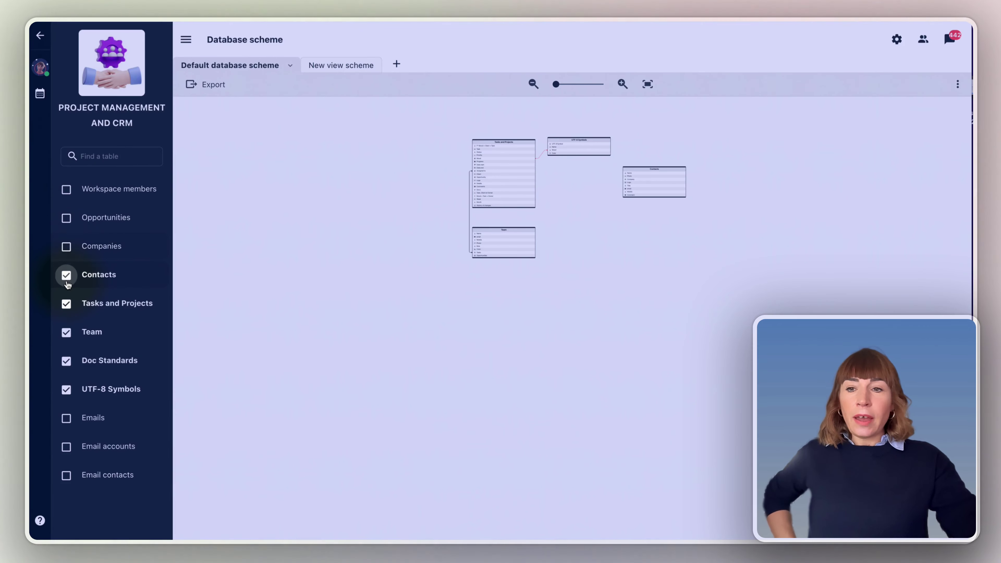
pyautogui.click(66, 275)
# - Search the table list for "op" and export the default database scheme
pyautogui.click(113, 156)
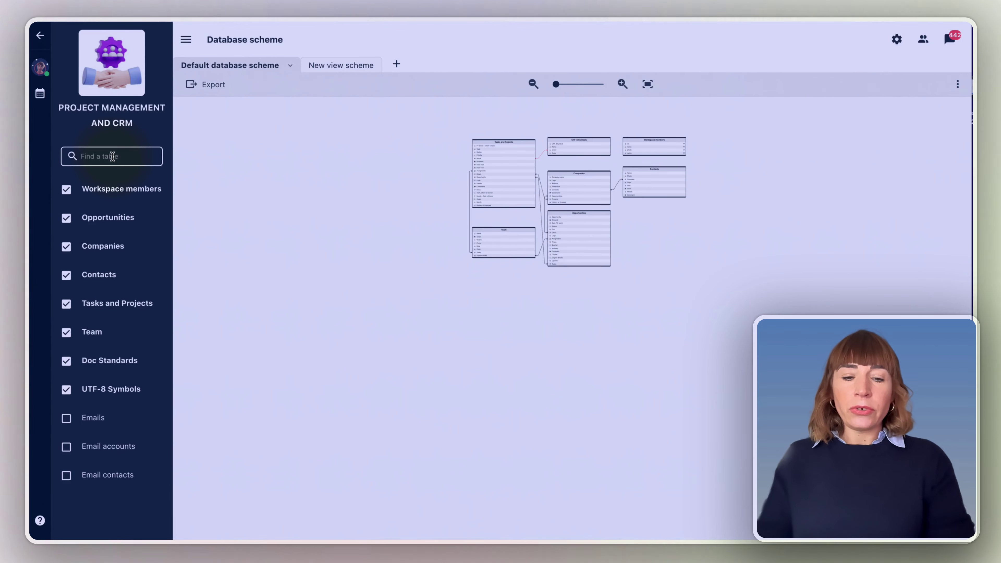
pyautogui.write('op')
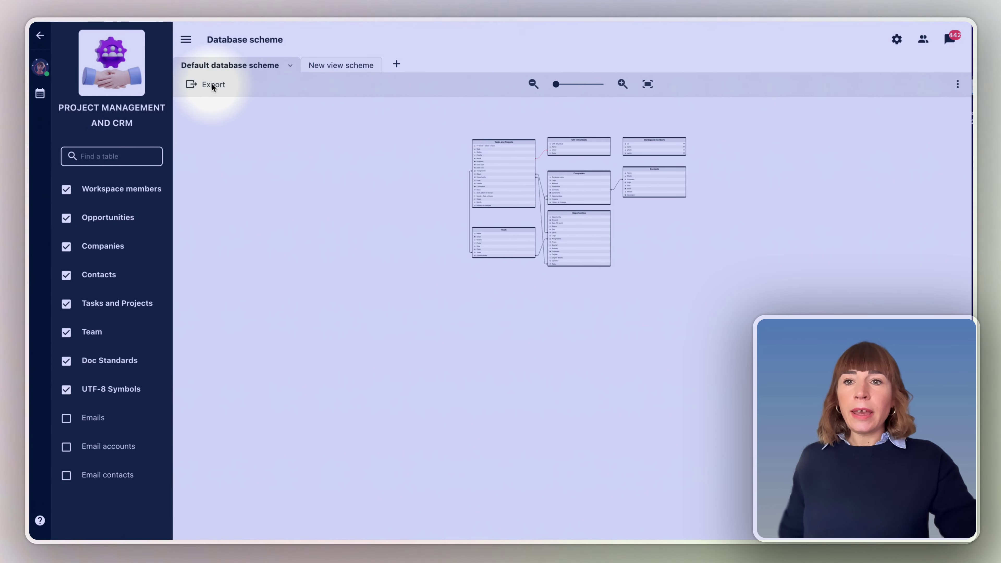
pyautogui.click(210, 86)
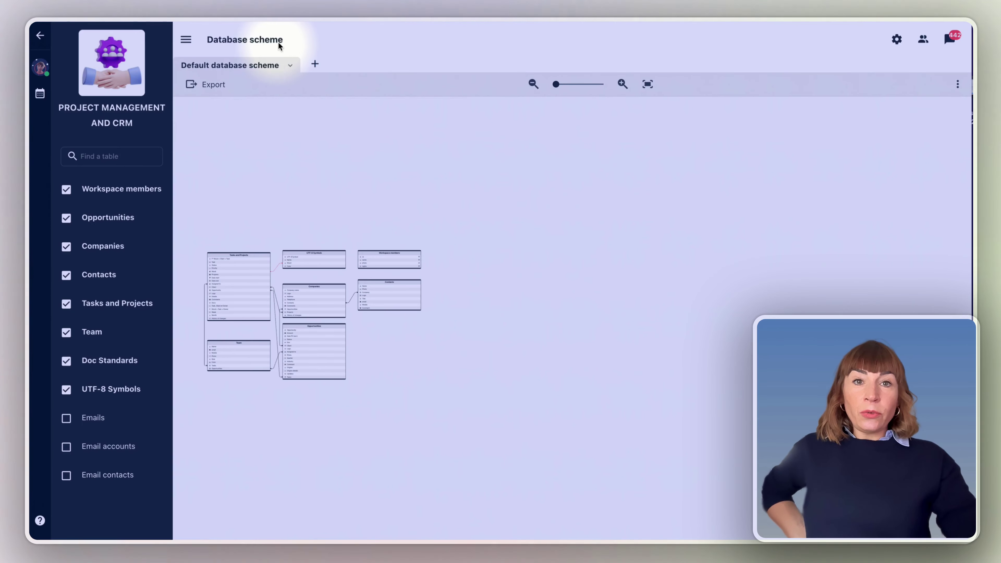
# - Create a new view of the database scheme, discarding the unsaved changes of the default one
pyautogui.click(315, 65)
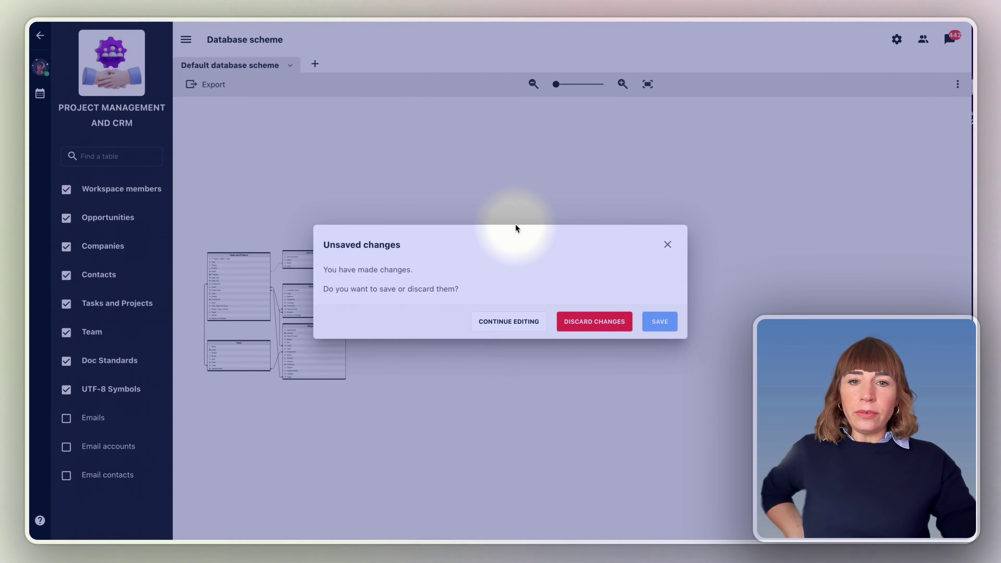
pyautogui.click(595, 319)
pyautogui.click(595, 320)
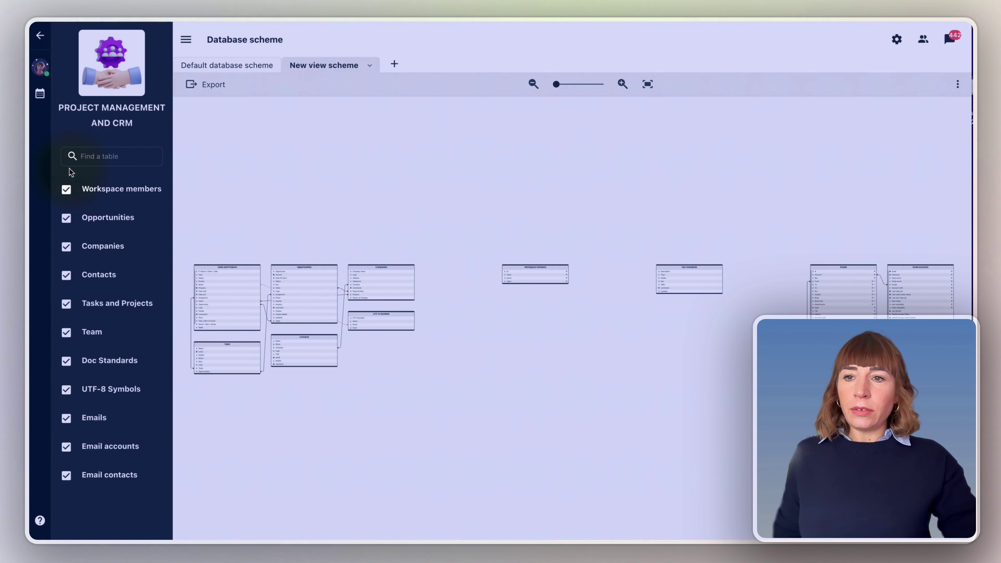
# - Hide the Workspace members, Opportunities and Companies tables in the new view scheme and save it
pyautogui.click(66, 189)
pyautogui.click(66, 218)
pyautogui.click(66, 246)
pyautogui.click(255, 304)
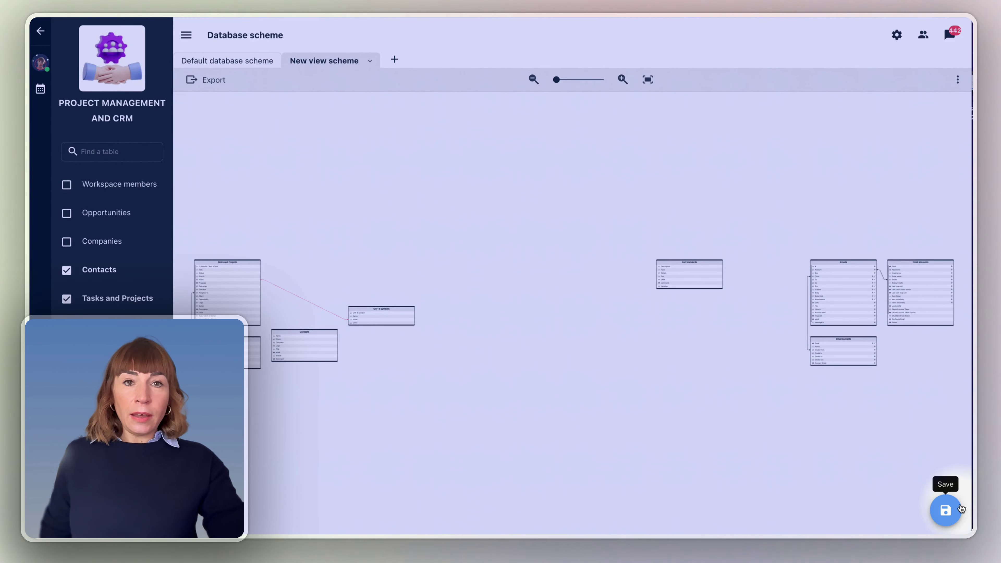
pyautogui.click(954, 512)
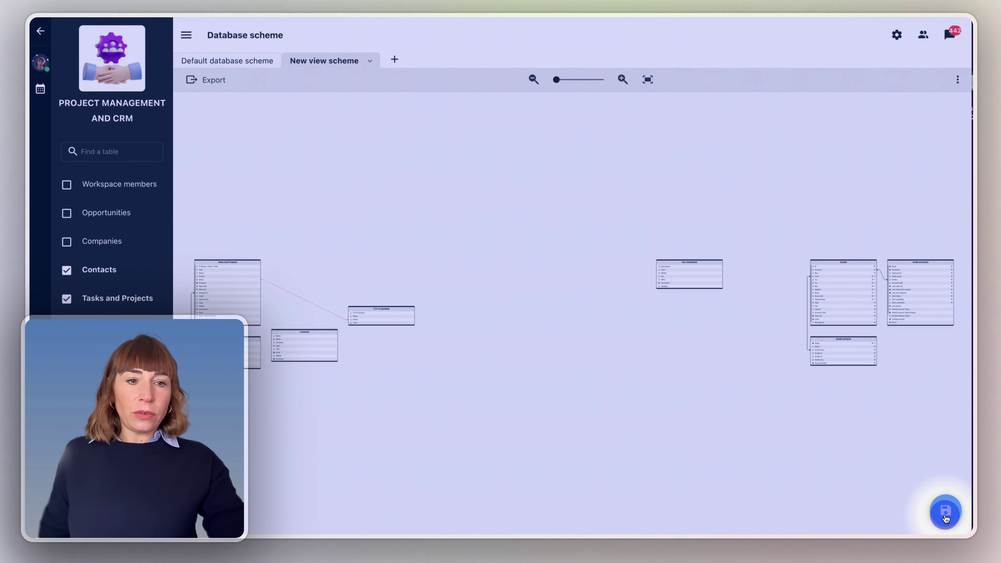
# - Switch between the default database scheme and the new view scheme to compare them
pyautogui.click(223, 59)
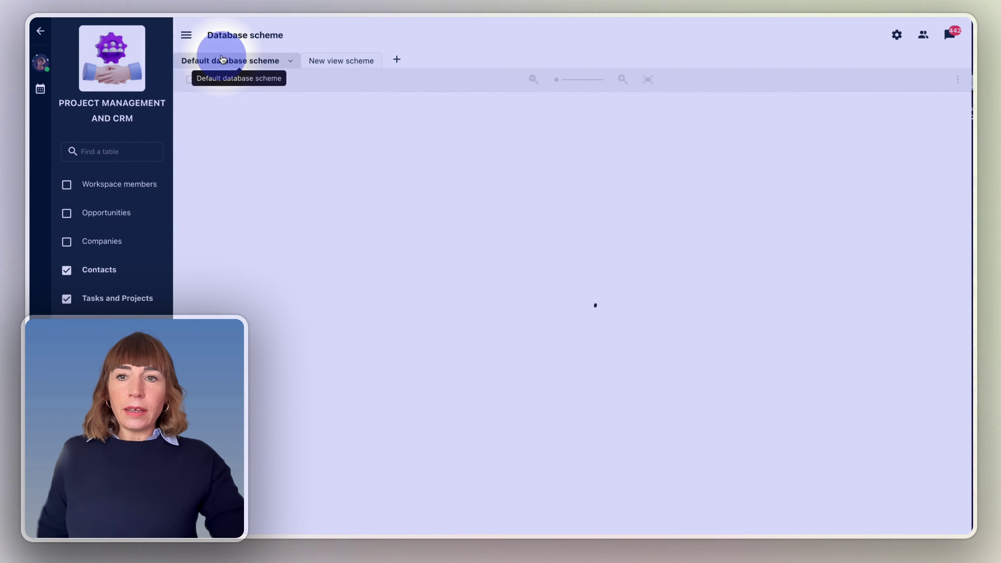
pyautogui.click(326, 60)
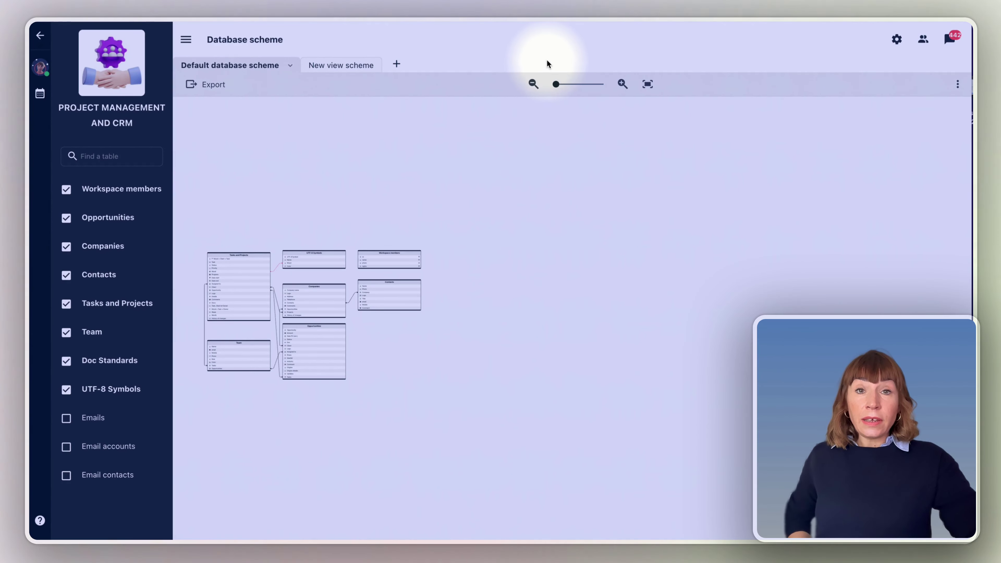
# - Fit, centre and enlarge the default database scheme's diagram until the table fields are readable
pyautogui.click(557, 88)
pyautogui.click(648, 84)
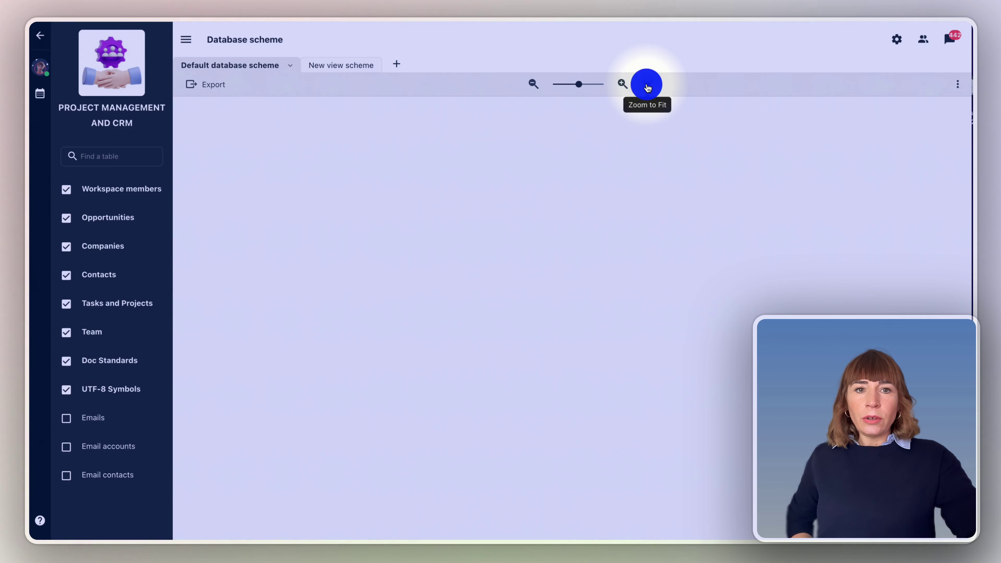
pyautogui.moveTo(468, 223); pyautogui.dragTo(599, 138)
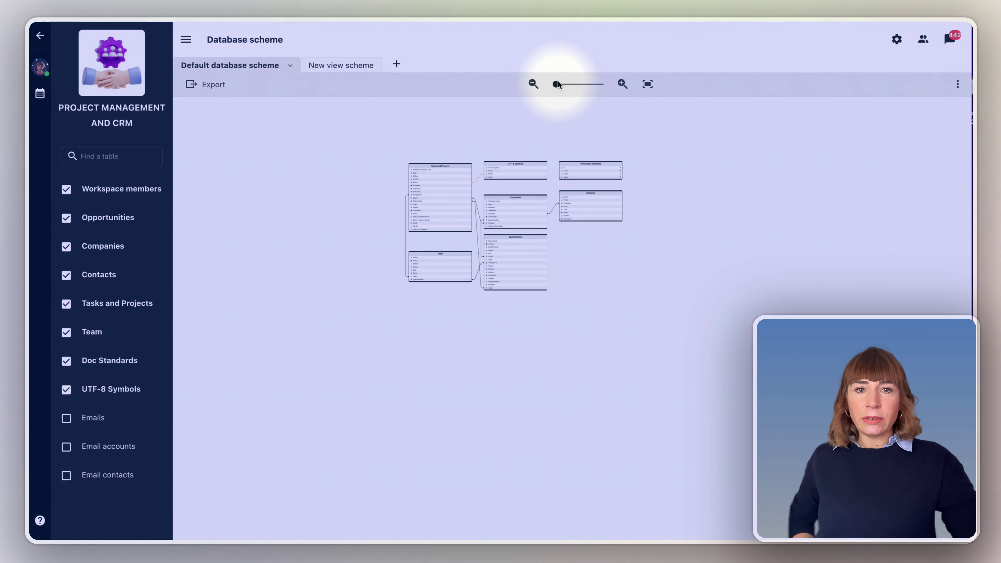
pyautogui.moveTo(555, 85)
pyautogui.mouseDown()
pyautogui.moveTo(577, 90)
pyautogui.moveTo(560, 84)
pyautogui.mouseUp()
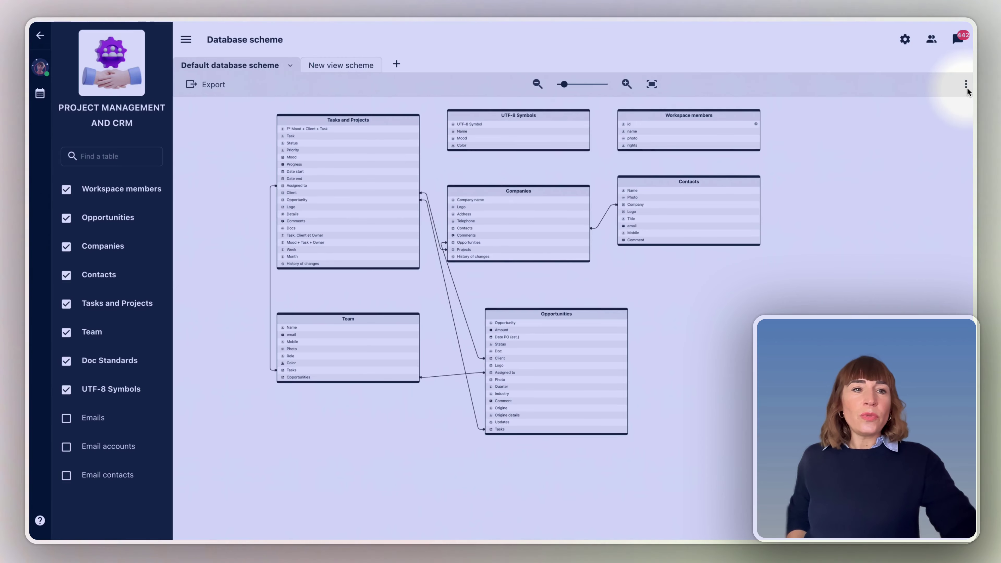
# - Set the default scheme's diagram to dark mode and show only its link fields
pyautogui.click(965, 84)
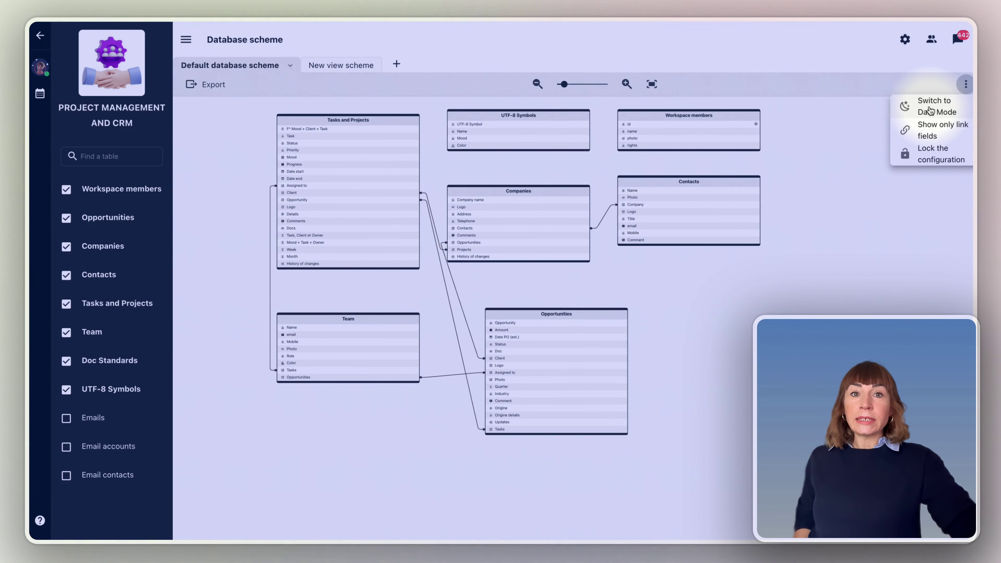
pyautogui.click(932, 108)
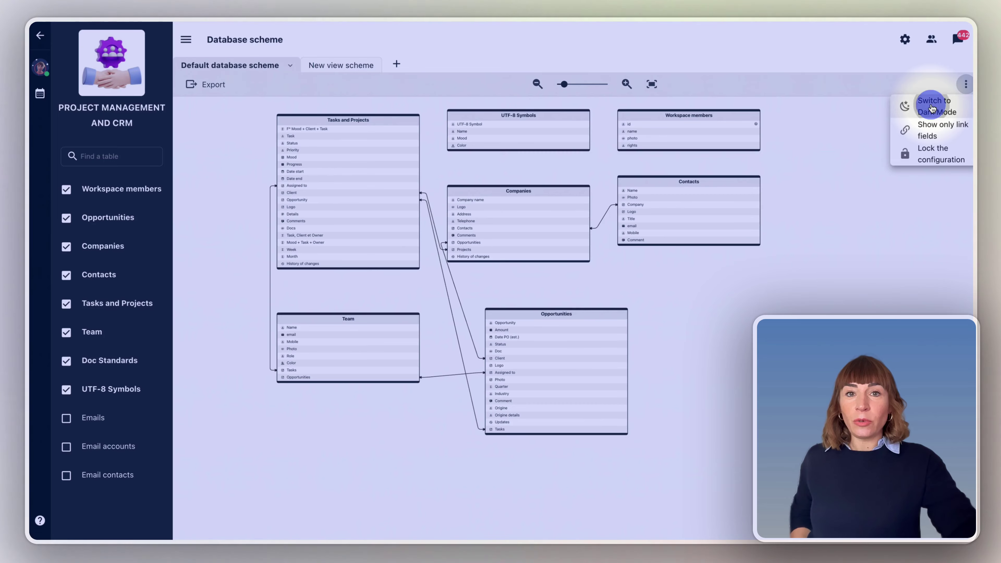
pyautogui.click(967, 85)
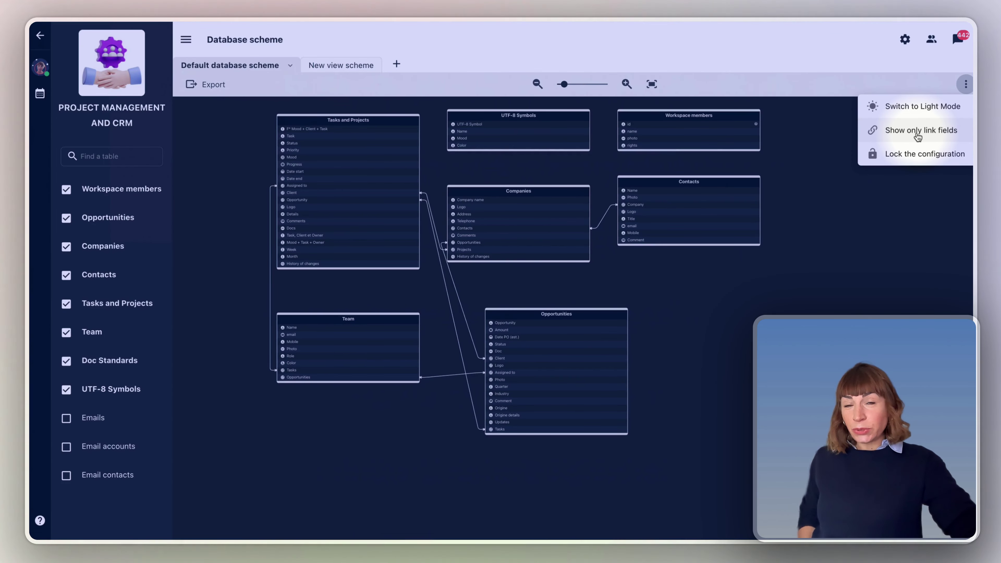
pyautogui.click(917, 135)
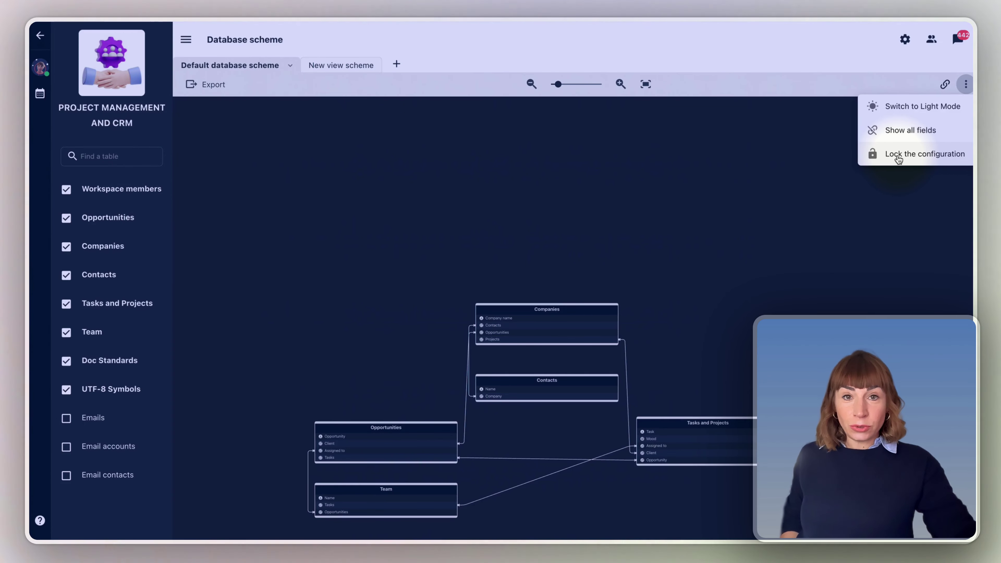
# - Lock the configuration of the default database scheme and unlock it again
pyautogui.click(898, 155)
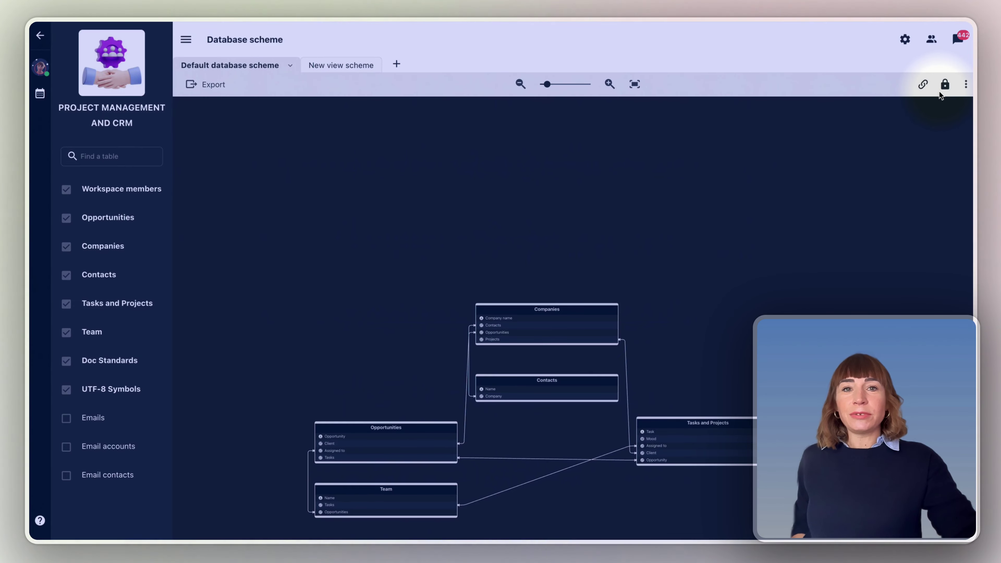
pyautogui.click(966, 84)
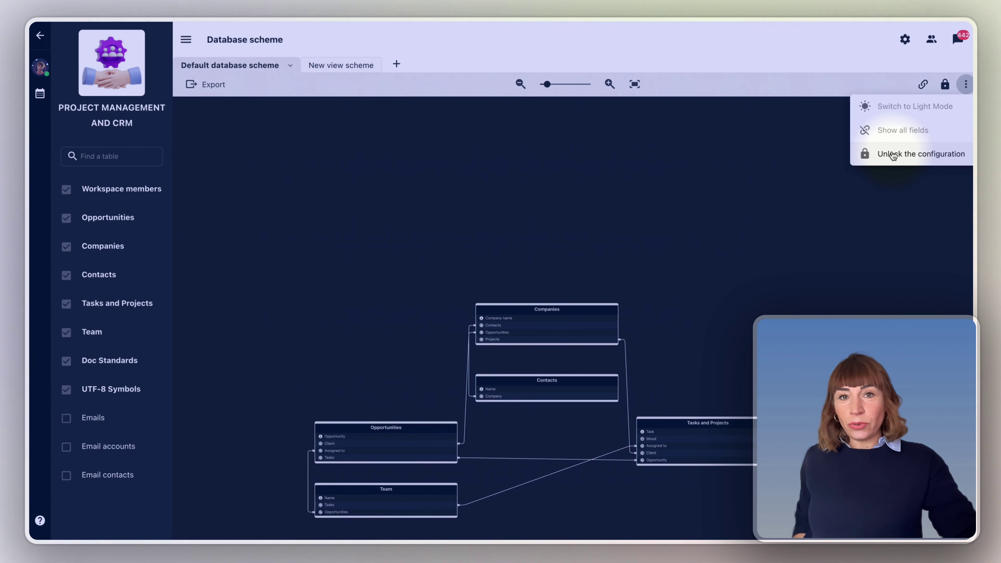
pyautogui.click(893, 154)
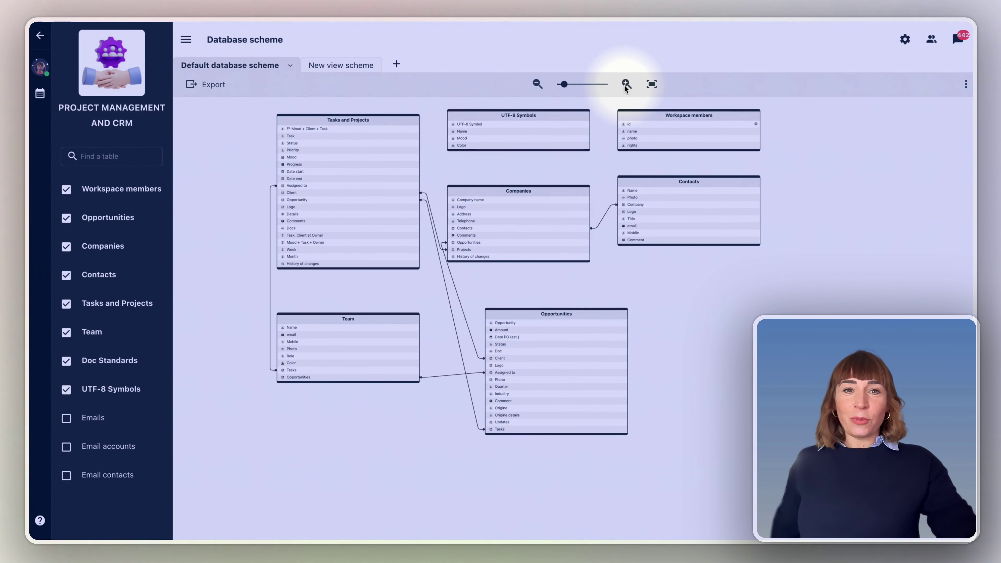
# - Examine the field lists of the Tasks and Projects and Opportunities tables up close
pyautogui.click(625, 84)
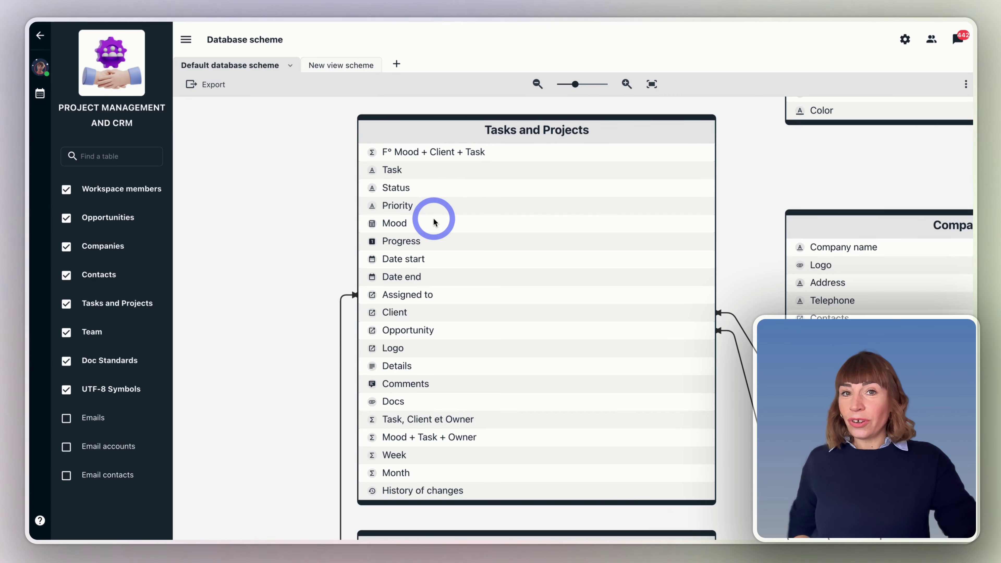
pyautogui.scroll(2, 435, 223)
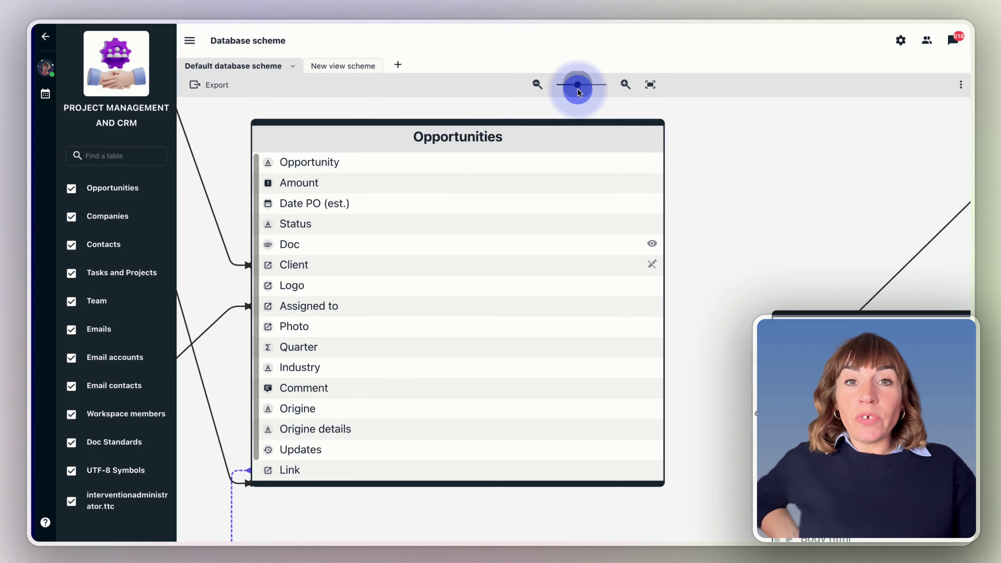
pyautogui.moveTo(578, 90)
pyautogui.mouseDown()
pyautogui.moveTo(593, 88)
pyautogui.moveTo(578, 88)
pyautogui.mouseUp()
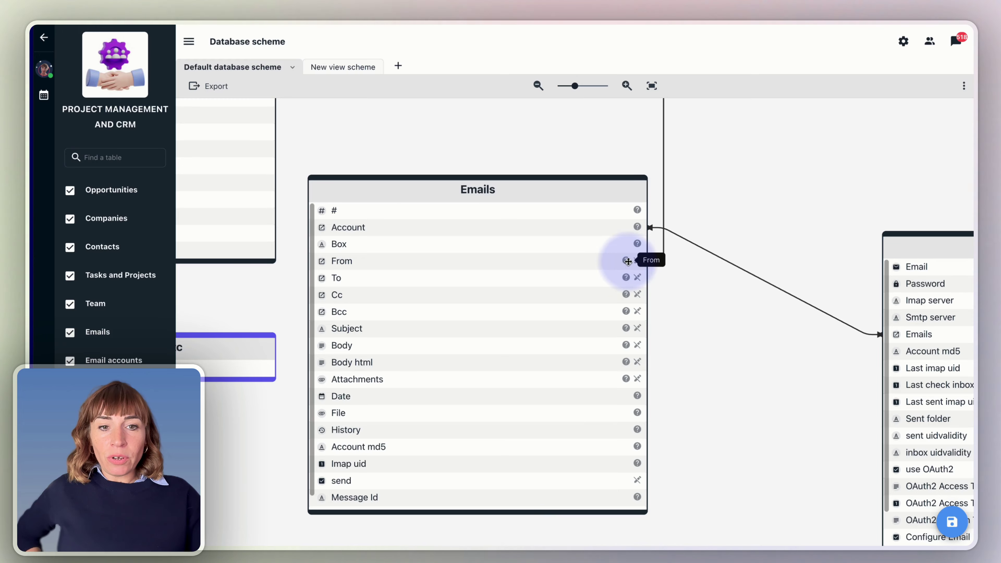
# - Examine the field icons of the Emails table and the link to the interventionadministrator.ttc table
pyautogui.moveTo(636, 247)
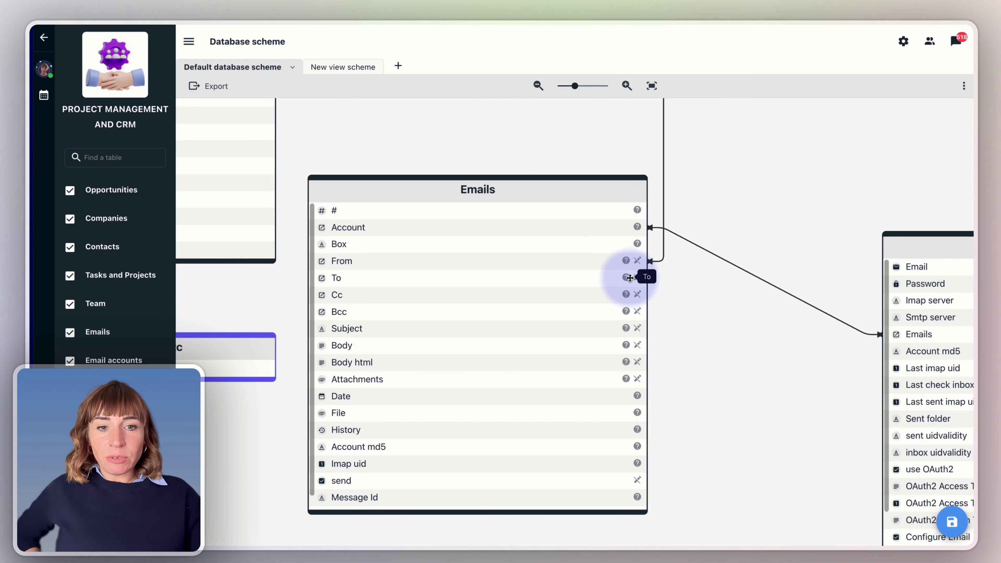
pyautogui.moveTo(575, 85); pyautogui.dragTo(566, 96)
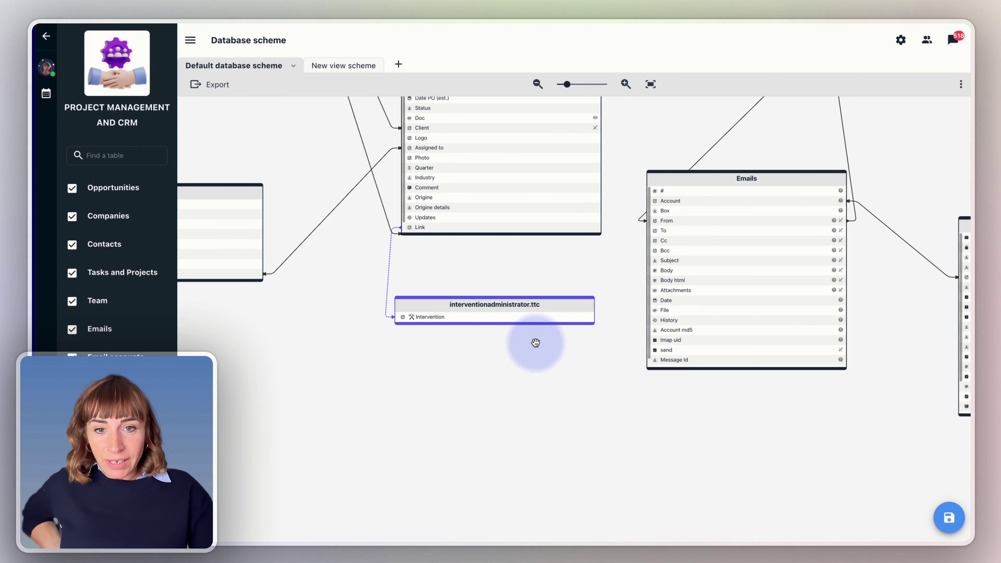
pyautogui.moveTo(426, 306); pyautogui.dragTo(435, 281)
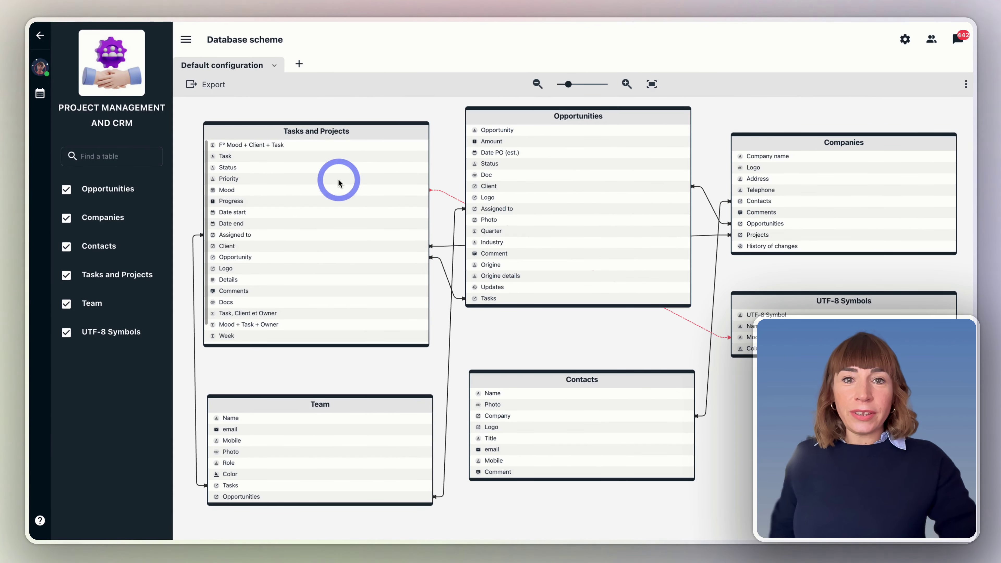
# - Hide the Opportunities table from the default configuration's diagram and show it again
pyautogui.click(626, 84)
pyautogui.click(627, 84)
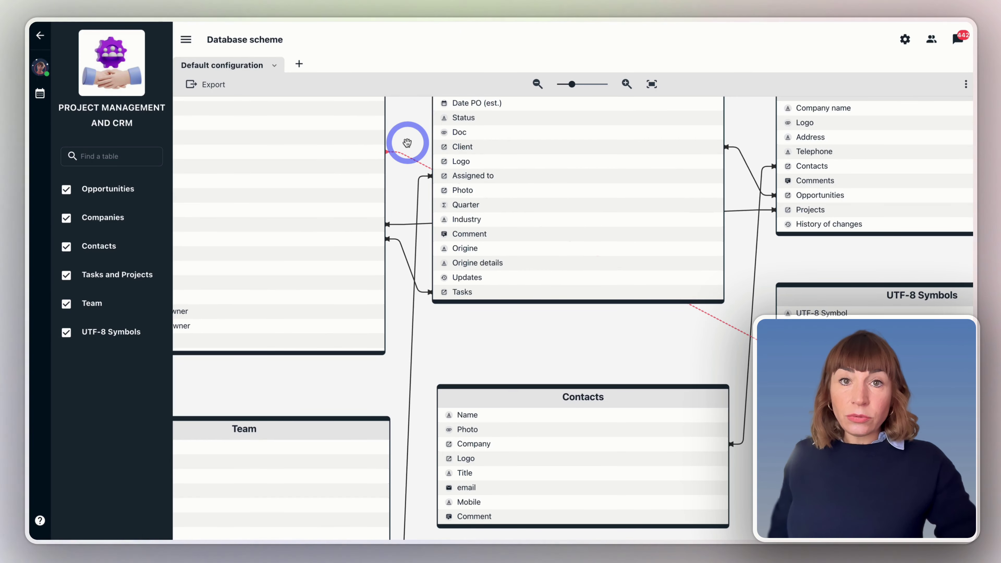
pyautogui.scroll(-2, 407, 143)
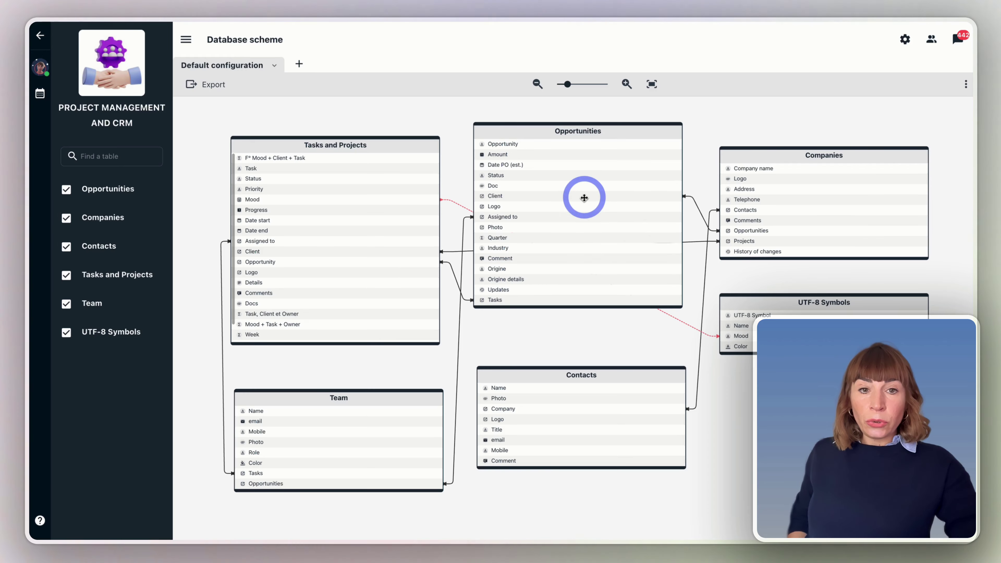
pyautogui.rightClick(620, 203)
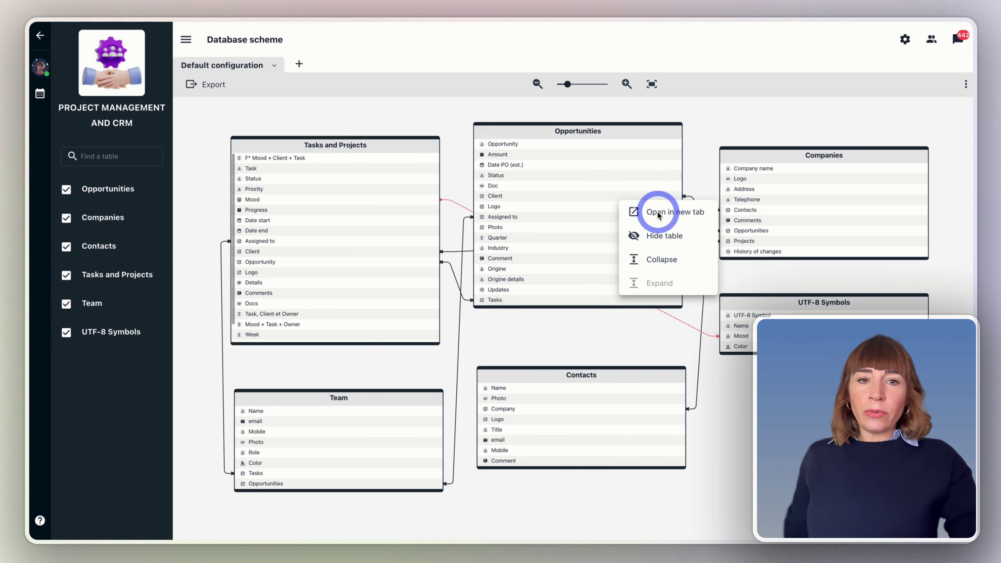
pyautogui.click(656, 238)
pyautogui.click(66, 190)
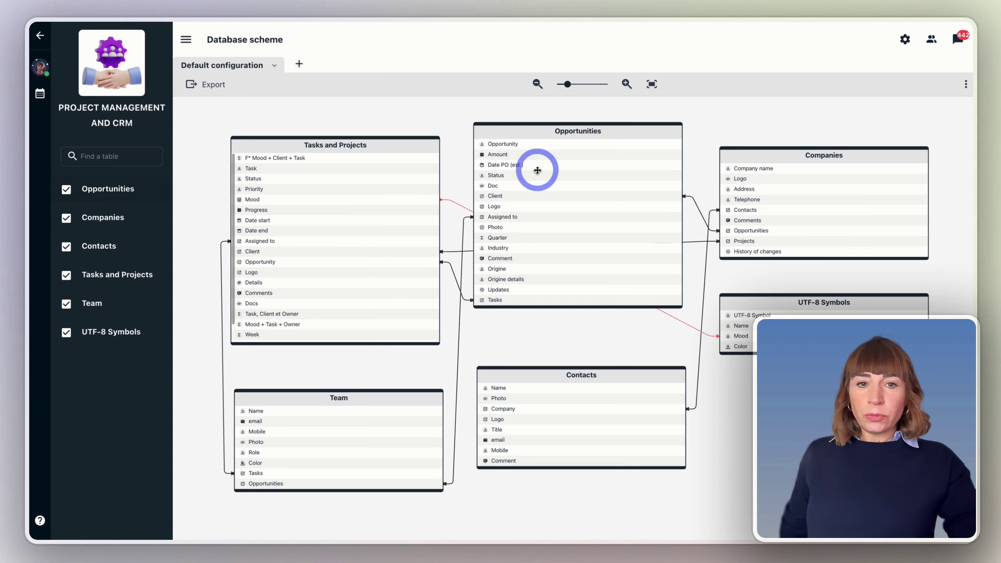
# - Collapse the Opportunities table to its title and expand it again
pyautogui.rightClick(597, 211)
pyautogui.click(632, 269)
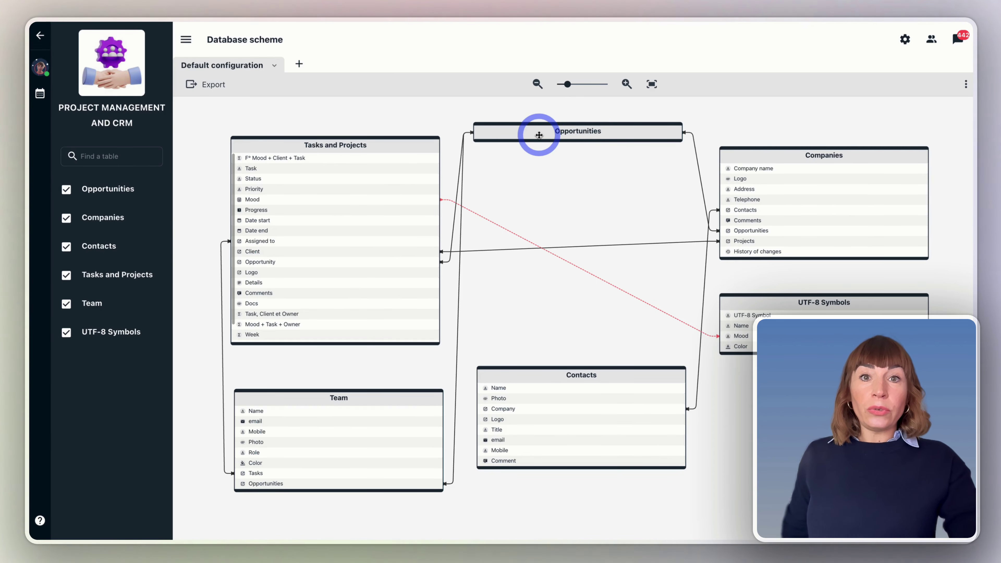
pyautogui.rightClick(589, 127)
pyautogui.click(632, 199)
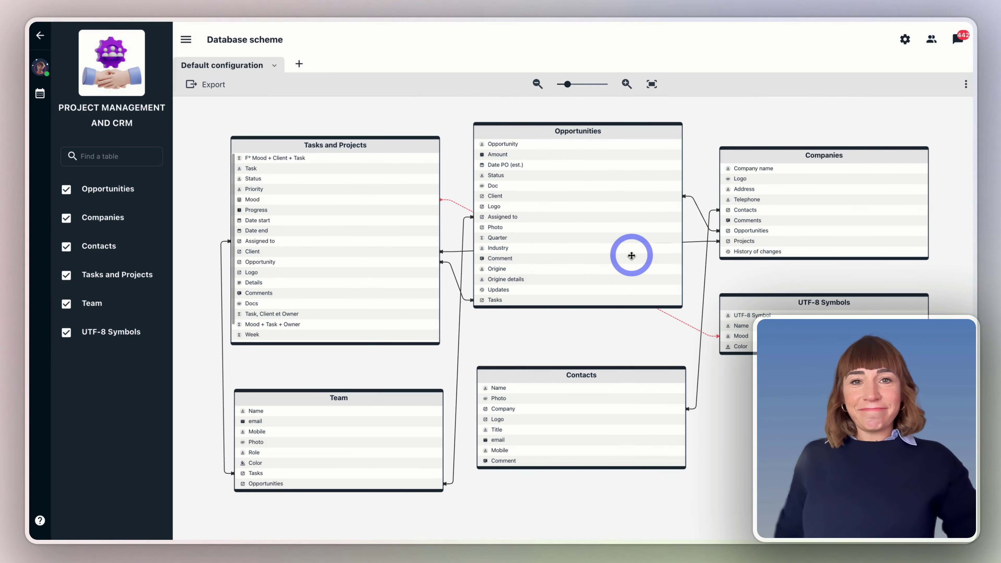
# - Hide the UTF-8 Symbols, Contacts and Team tables from the diagram
pyautogui.click(66, 332)
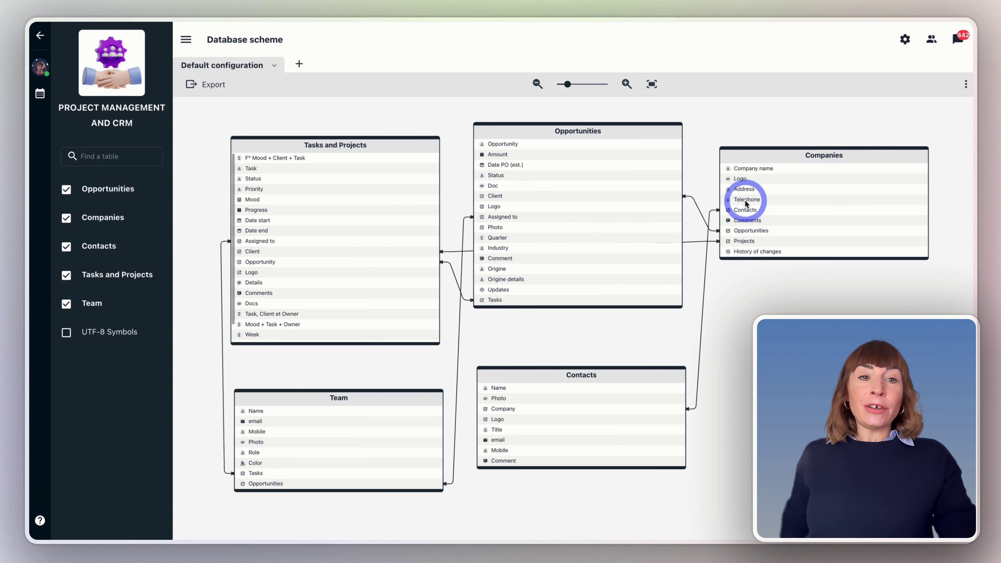
pyautogui.click(612, 412)
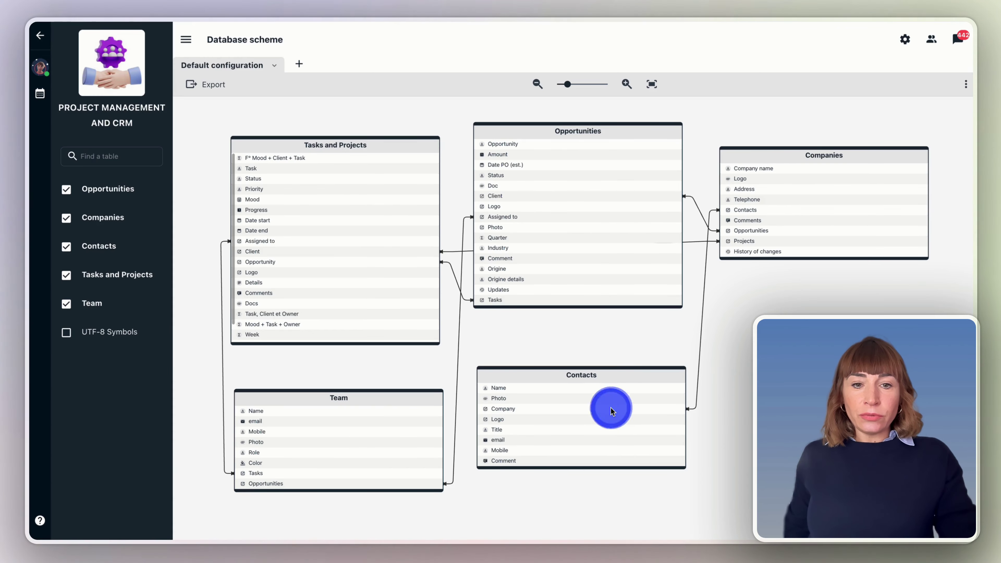
pyautogui.click(627, 428)
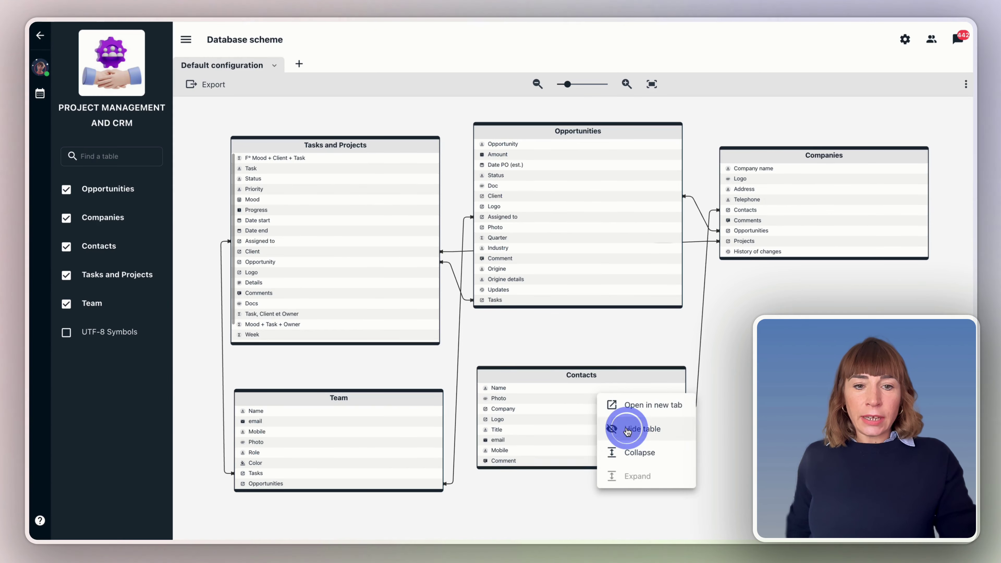
pyautogui.click(374, 440)
pyautogui.click(395, 447)
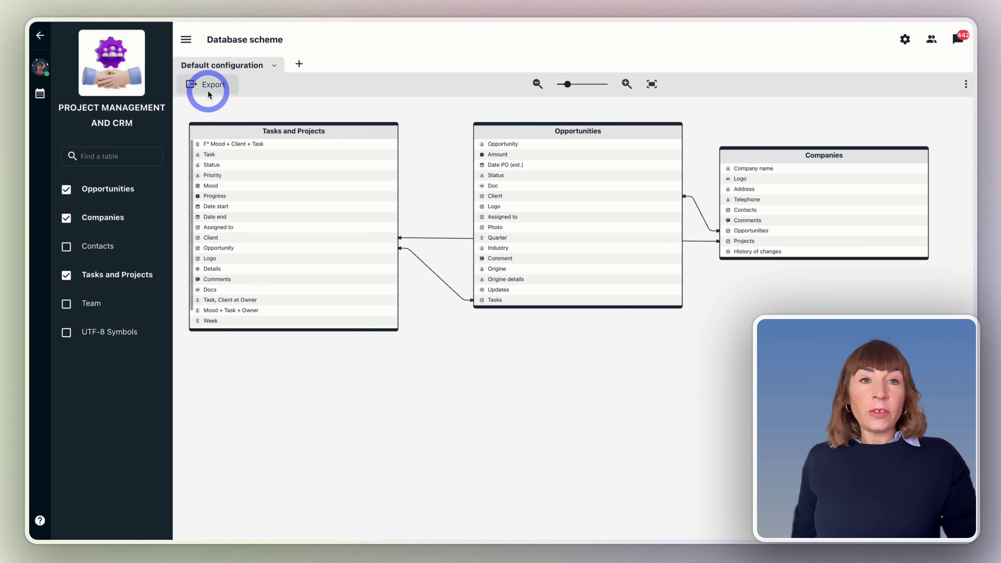